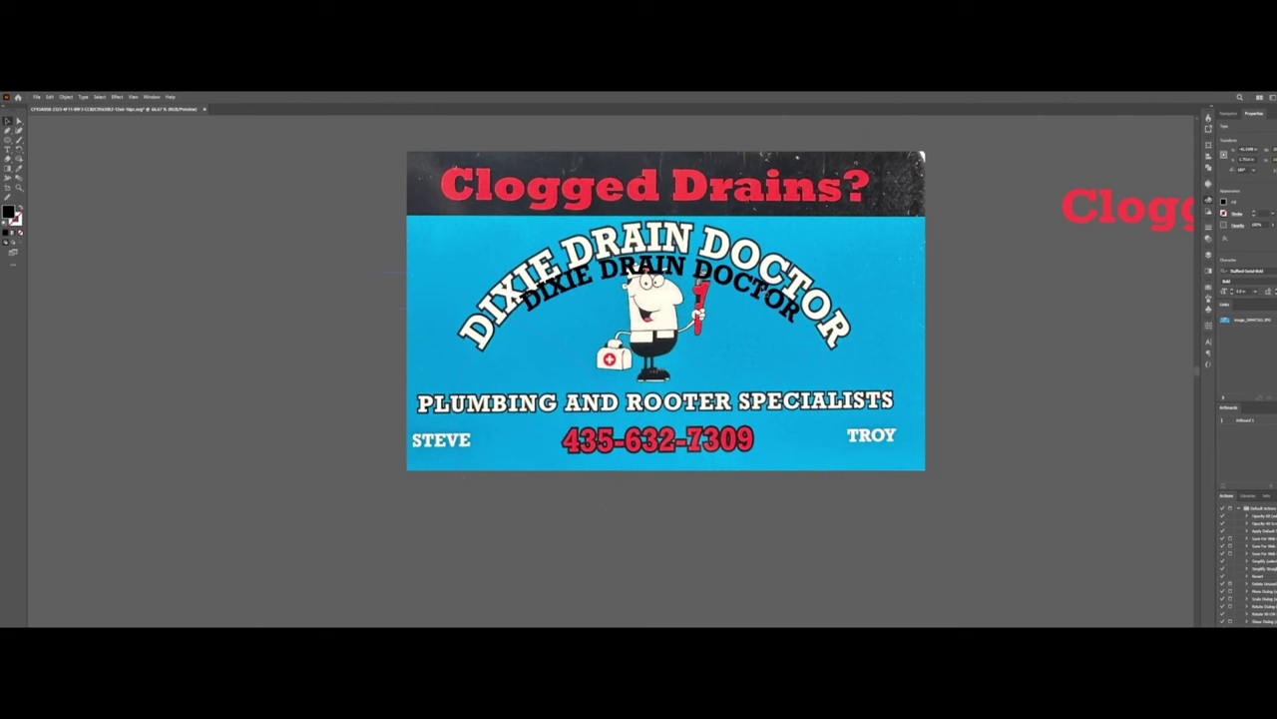
Step: Scale and reposition the arched DIXIE DRAIN DOCTOR text over the matching lettering on the reference card
{"action": "scroll", "coordinate": [1238, 292], "scroll_direction": "up", "scroll_amount": 5}
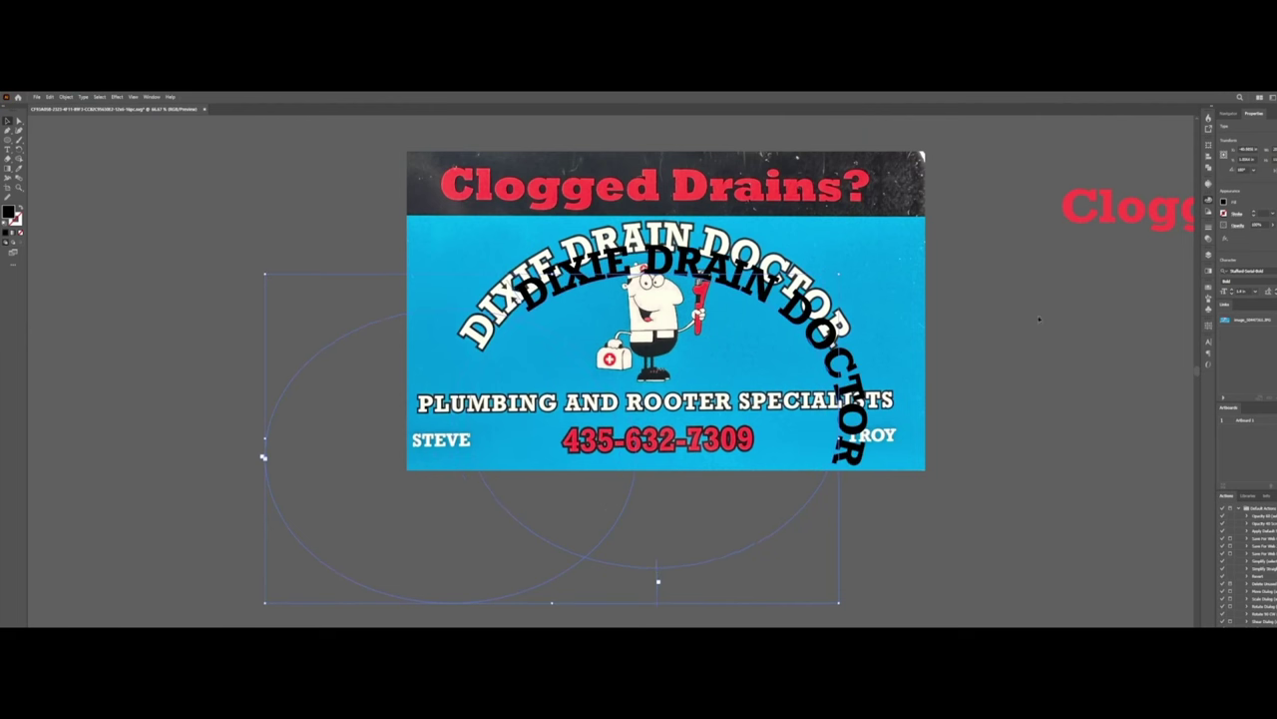
{"action": "left_click", "coordinate": [880, 376]}
{"action": "left_click", "coordinate": [850, 391]}
{"action": "mouse_move", "coordinate": [656, 579]}
{"action": "left_mouse_down"}
{"action": "mouse_move", "coordinate": [815, 496]}
{"action": "mouse_move", "coordinate": [675, 568]}
{"action": "left_mouse_up"}
{"action": "mouse_move", "coordinate": [495, 337]}
{"action": "left_mouse_down"}
{"action": "mouse_move", "coordinate": [476, 362]}
{"action": "mouse_move", "coordinate": [478, 341]}
{"action": "left_mouse_up"}
{"action": "left_click_drag", "start_coordinate": [678, 560], "coordinate": [676, 555]}
Step: Adjust the letter spacing of the arched text so it fits the reference lettering
{"action": "key", "text": "alt+Right"}
{"action": "key", "text": "alt+Right"}
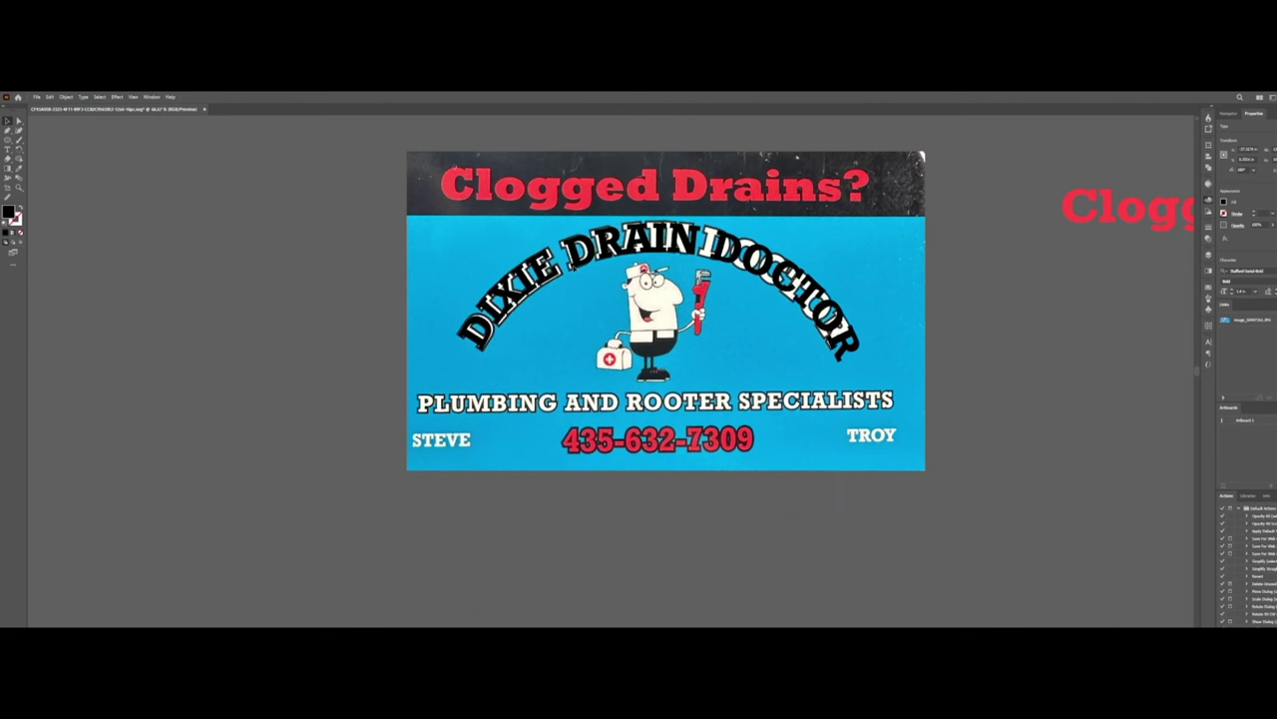
{"action": "key", "text": "alt+Left"}
{"action": "key", "text": "alt+Left"}
{"action": "key", "text": "alt+Left"}
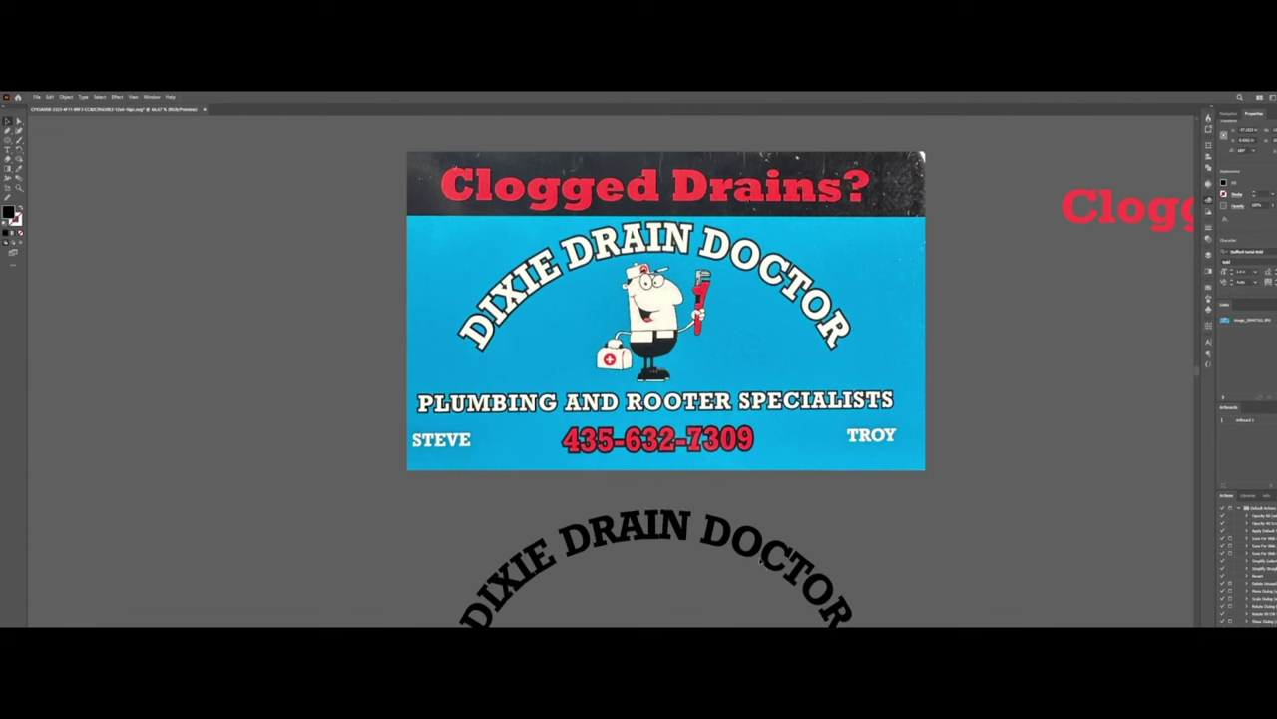
Step: Give the arched DIXIE DRAIN DOCTOR text below the card a white fill
{"action": "left_click_drag", "start_coordinate": [761, 561], "coordinate": [840, 414]}
{"action": "double_click", "coordinate": [550, 486]}
{"action": "key", "text": "ctrl+z"}
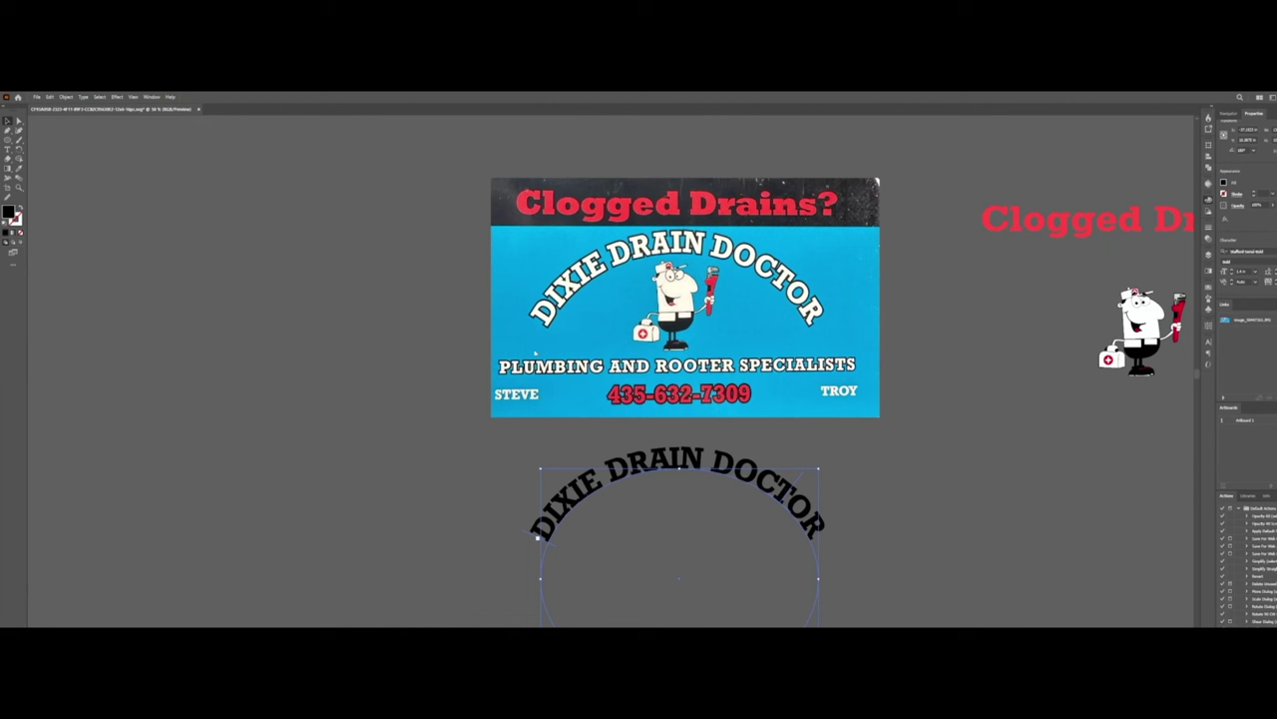
{"action": "left_click", "coordinate": [692, 368]}
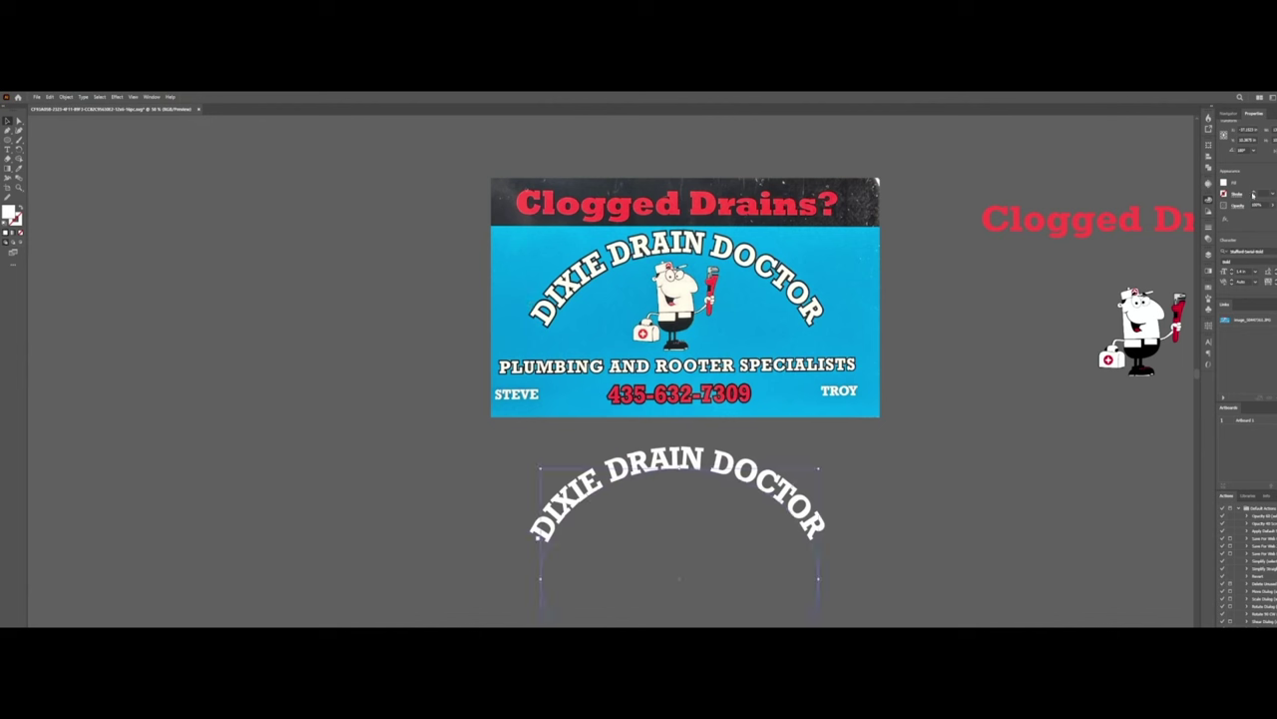
Step: Add a black stroke to the arched text and reduce its weight to a thin outline like the reference
{"action": "left_click", "coordinate": [1252, 196]}
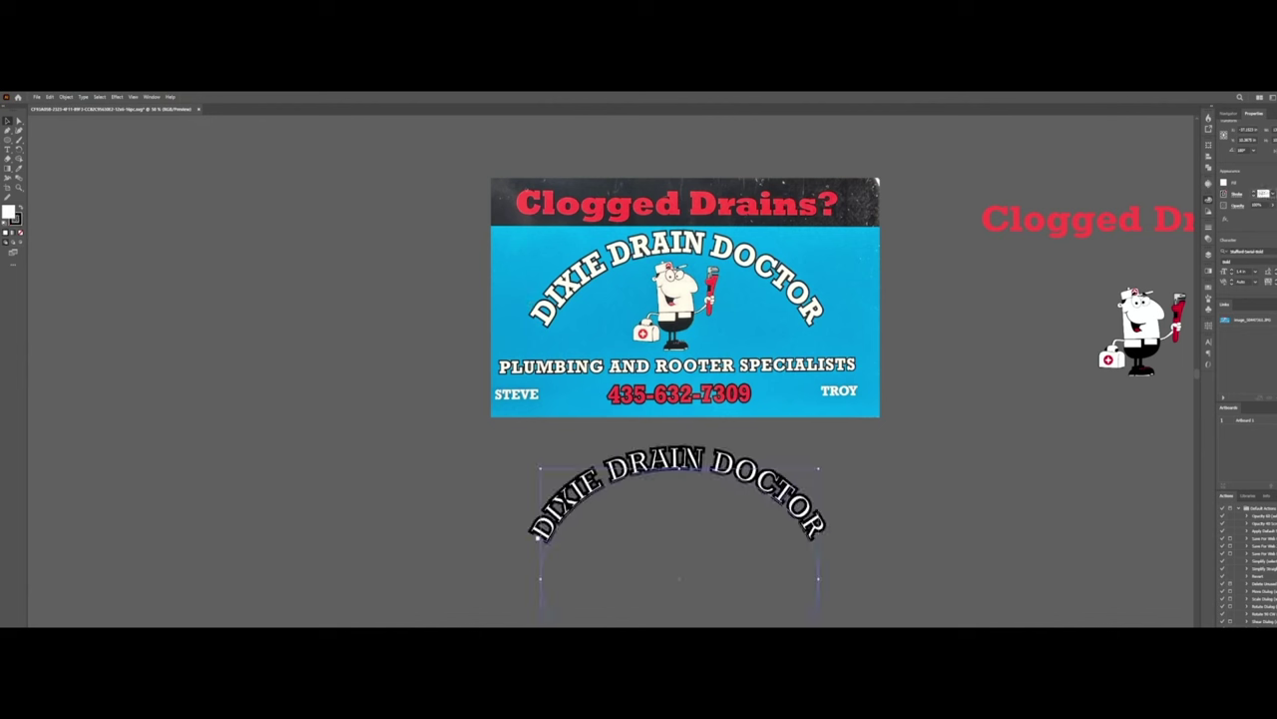
{"action": "key", "text": "Return"}
{"action": "left_click", "coordinate": [1264, 194]}
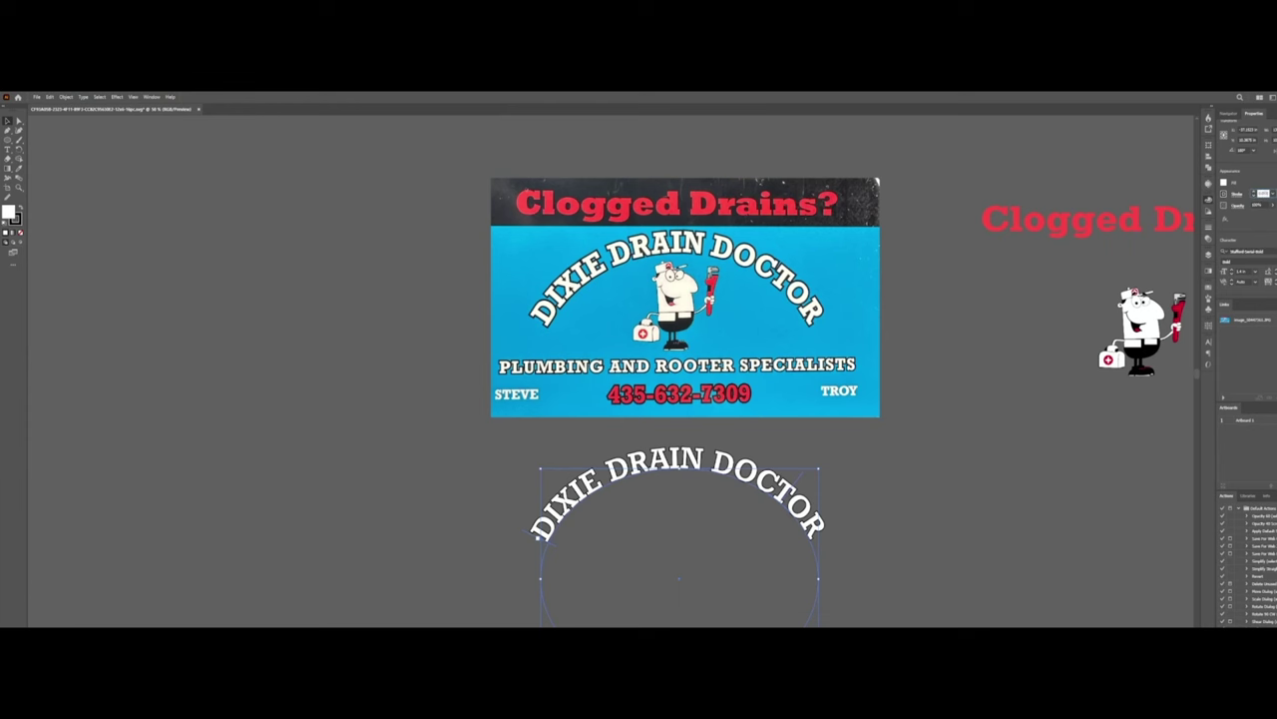
{"action": "key", "text": "Return"}
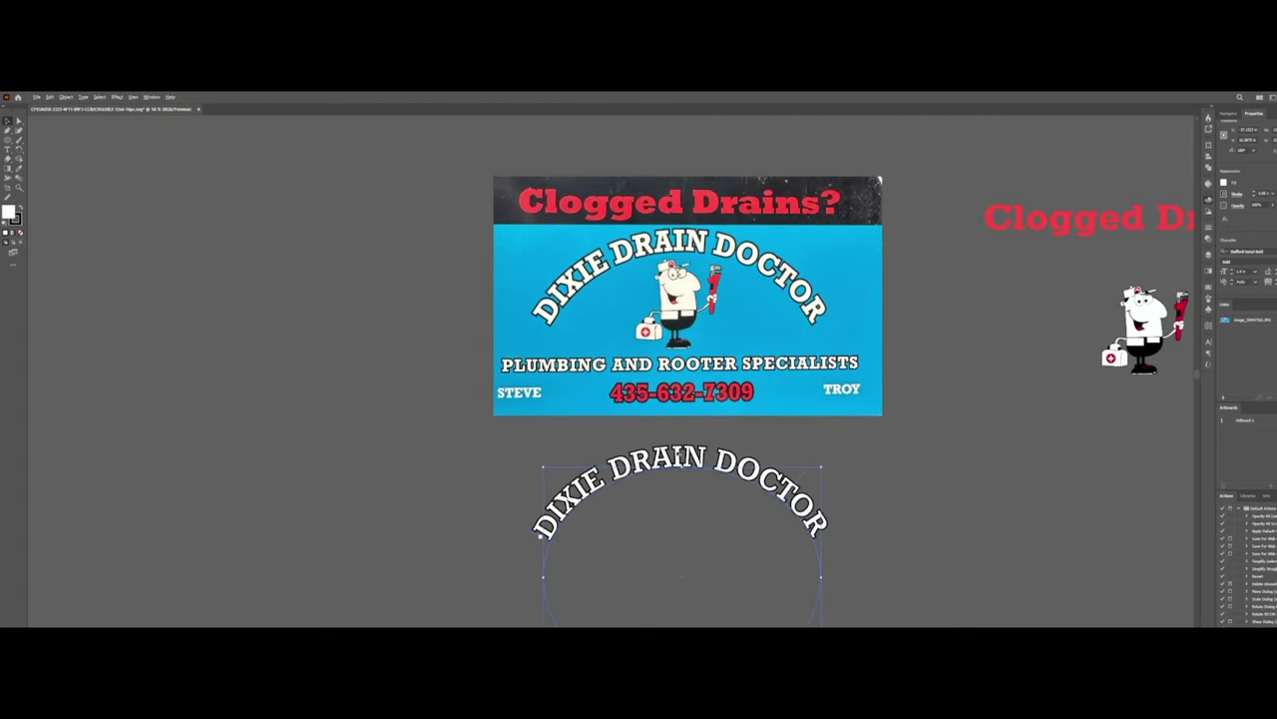
{"action": "scroll", "coordinate": [678, 454], "scroll_direction": "up", "scroll_amount": 4}
{"action": "key", "text": "ctrl+z"}
{"action": "scroll", "coordinate": [703, 448], "scroll_direction": "down", "scroll_amount": 4}
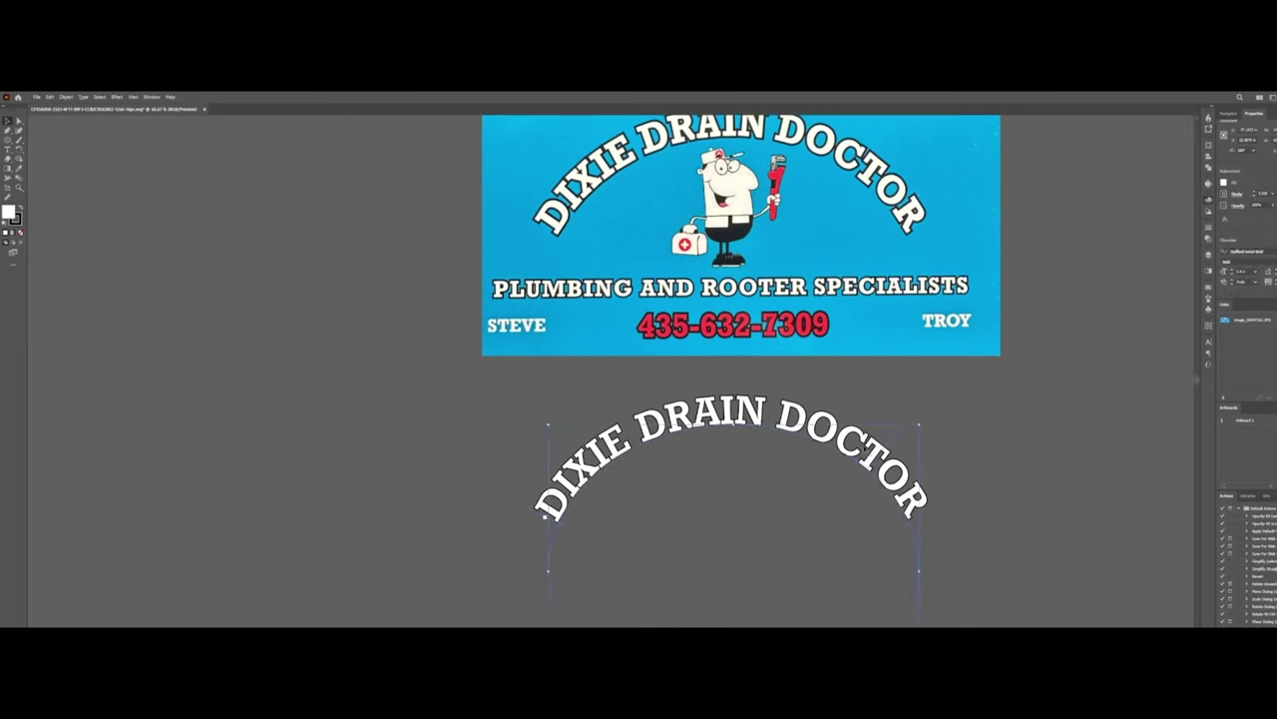
{"action": "left_click", "coordinate": [238, 344]}
{"action": "left_click", "coordinate": [1144, 240]}
{"action": "left_click", "coordinate": [1144, 243]}
{"action": "left_click", "coordinate": [1144, 241]}
{"action": "left_click", "coordinate": [1144, 240]}
{"action": "key", "text": "ctrl+z"}
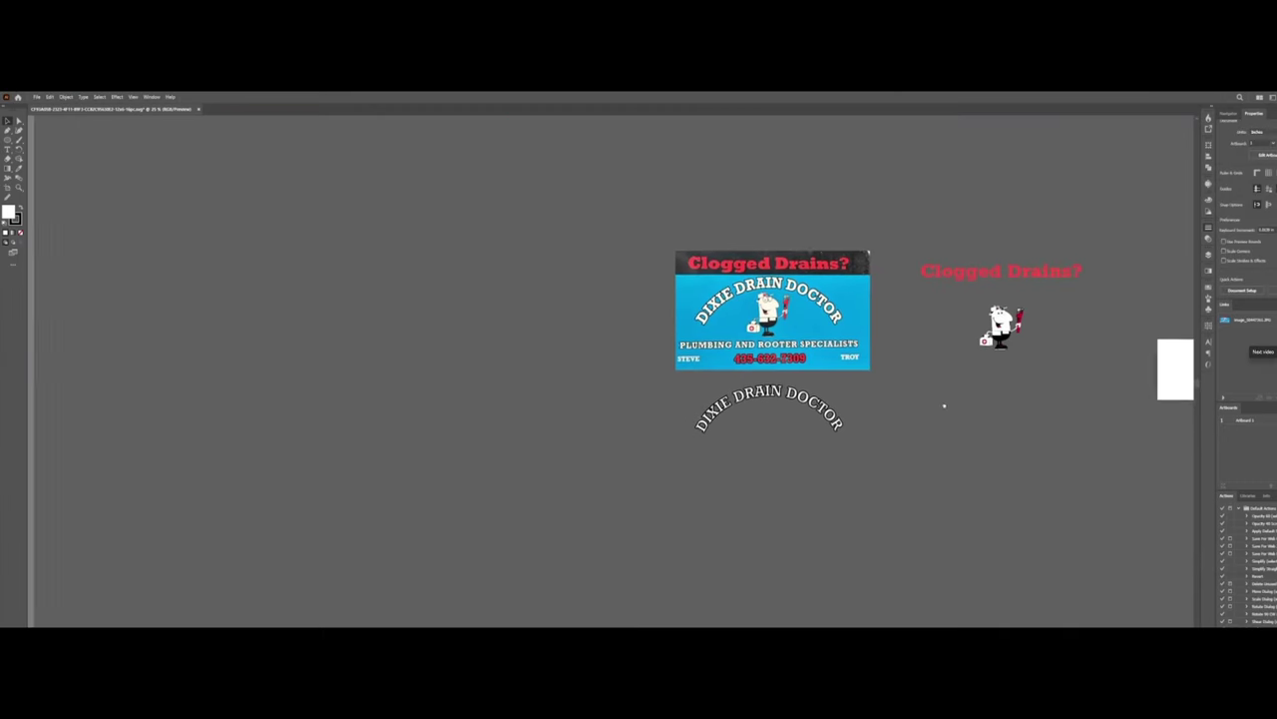
Step: Keep a spare copy of the arched text aside and place the arch over the cartoon plumber beneath the Clogged Drains? headline
{"action": "left_click_drag", "start_coordinate": [944, 406], "coordinate": [969, 435]}
{"action": "left_click_drag", "start_coordinate": [805, 536], "coordinate": [758, 554]}
{"action": "left_click", "coordinate": [991, 447]}
{"action": "left_click_drag", "start_coordinate": [751, 436], "coordinate": [799, 449]}
{"action": "left_click_drag", "start_coordinate": [799, 446], "coordinate": [802, 326]}
Step: Align the headline, arched text and cartoon plumber on a common horizontal centre
{"action": "left_click", "coordinate": [798, 360], "text": "shift"}
{"action": "left_click", "coordinate": [800, 306], "text": "shift"}
{"action": "left_click", "coordinate": [1251, 252]}
{"action": "left_click", "coordinate": [961, 370]}
{"action": "left_click", "coordinate": [933, 384]}
{"action": "scroll", "coordinate": [769, 319], "scroll_direction": "up", "scroll_amount": 3}
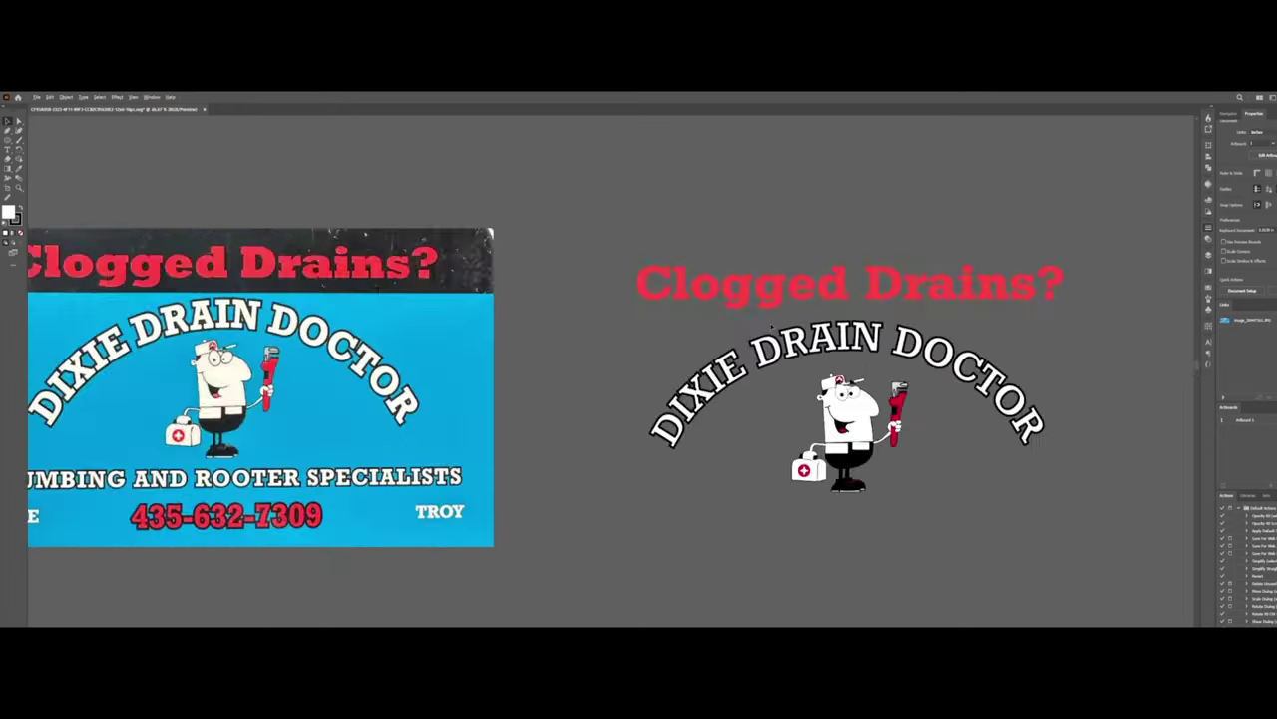
Step: Add the text line PLUMBING AND ROOTER SPECIALISTS below the reference card
{"action": "scroll", "coordinate": [770, 319], "scroll_direction": "down", "scroll_amount": 3}
{"action": "scroll", "coordinate": [599, 429], "scroll_direction": "up", "scroll_amount": 2}
{"action": "left_click_drag", "start_coordinate": [559, 429], "coordinate": [612, 459]}
{"action": "key", "text": "t"}
{"action": "left_click", "coordinate": [584, 464]}
{"action": "type", "text": "PLUMBING"}
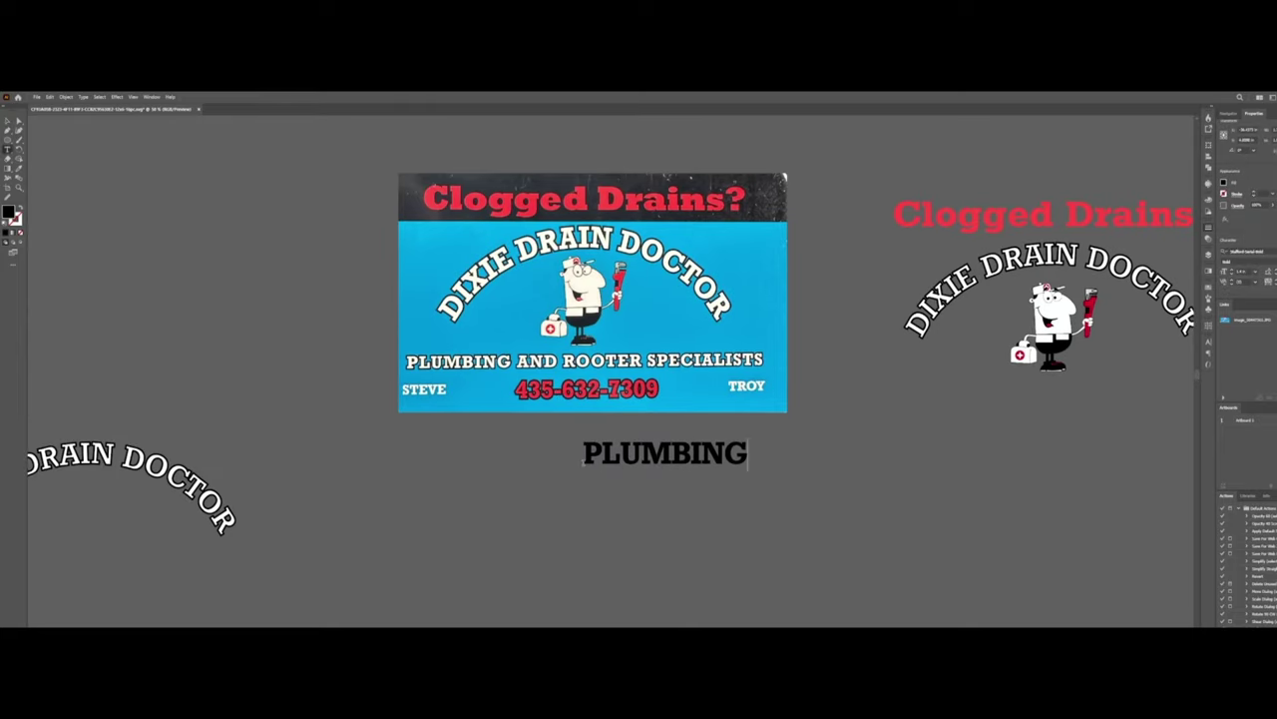
{"action": "type", "text": " AND ROOTER SPECIALISTS"}
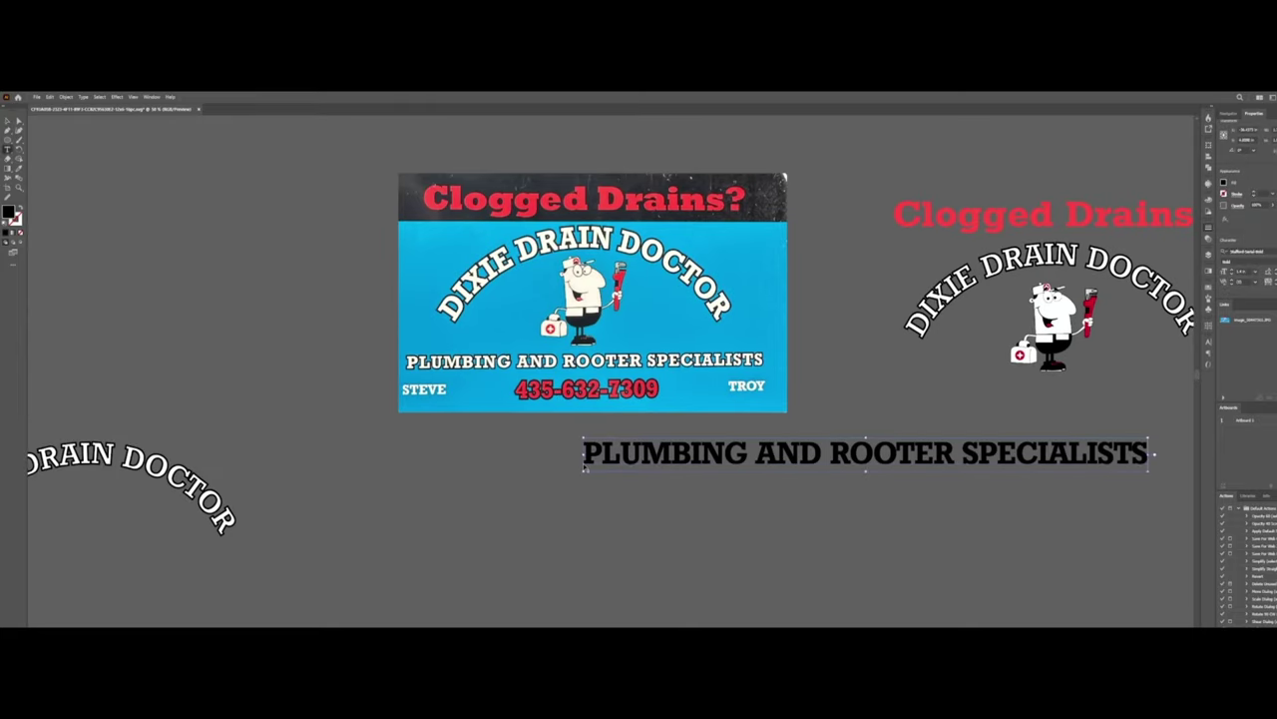
{"action": "key", "text": "Escape"}
Step: Scale down the PLUMBING AND ROOTER SPECIALISTS line, apply the arched text's white-and-black style, and place it beneath the cartoon plumber
{"action": "left_click_drag", "start_coordinate": [884, 463], "coordinate": [719, 471]}
{"action": "key", "text": "i"}
{"action": "left_click", "coordinate": [766, 309]}
{"action": "key", "text": "v"}
{"action": "left_click", "coordinate": [772, 501]}
{"action": "left_click_drag", "start_coordinate": [984, 479], "coordinate": [972, 475]}
{"action": "left_click_drag", "start_coordinate": [840, 473], "coordinate": [1064, 406]}
Step: Centre the PLUMBING AND ROOTER SPECIALISTS line horizontally with the rest of the recreated artwork
{"action": "left_click_drag", "start_coordinate": [779, 176], "coordinate": [918, 424]}
{"action": "left_click", "coordinate": [1251, 252]}
{"action": "left_click", "coordinate": [924, 436]}
{"action": "left_click", "coordinate": [936, 405]}
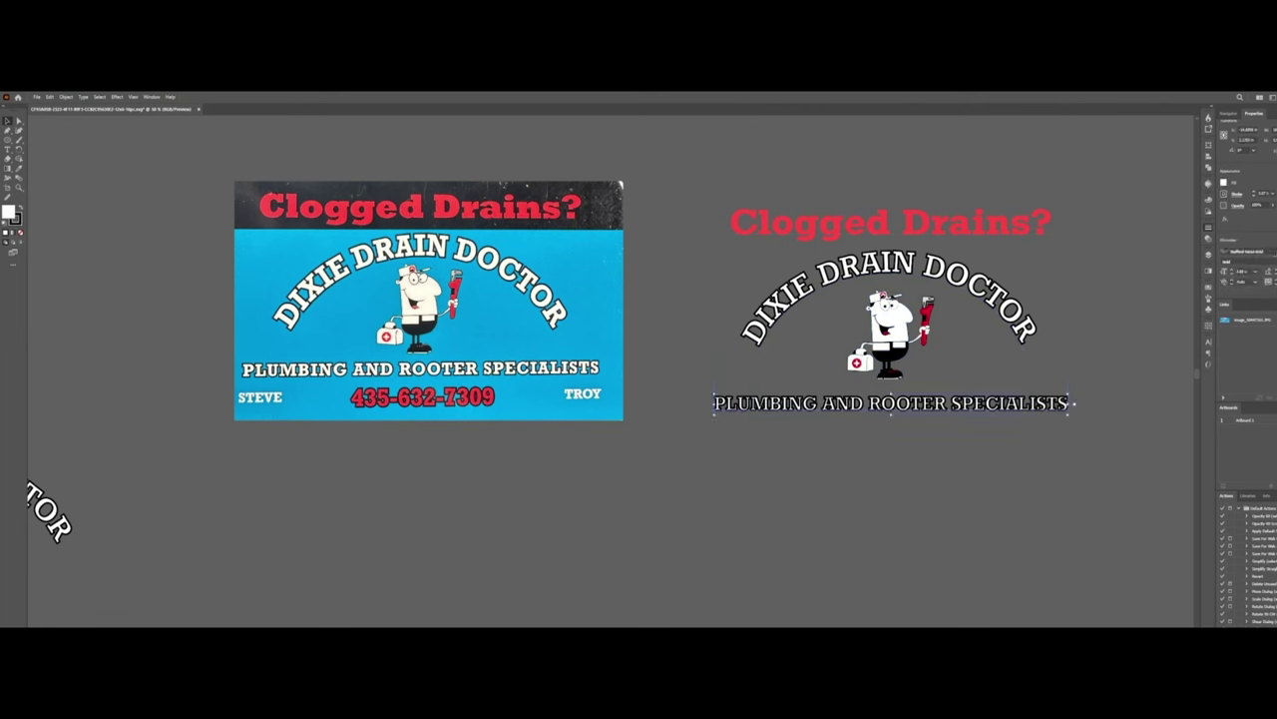
Step: Set the stroke weight of the PLUMBING AND ROOTER SPECIALISTS line to .03
{"action": "left_click", "coordinate": [1265, 194]}
{"action": "type", "text": ".03"}
{"action": "key", "text": "Return"}
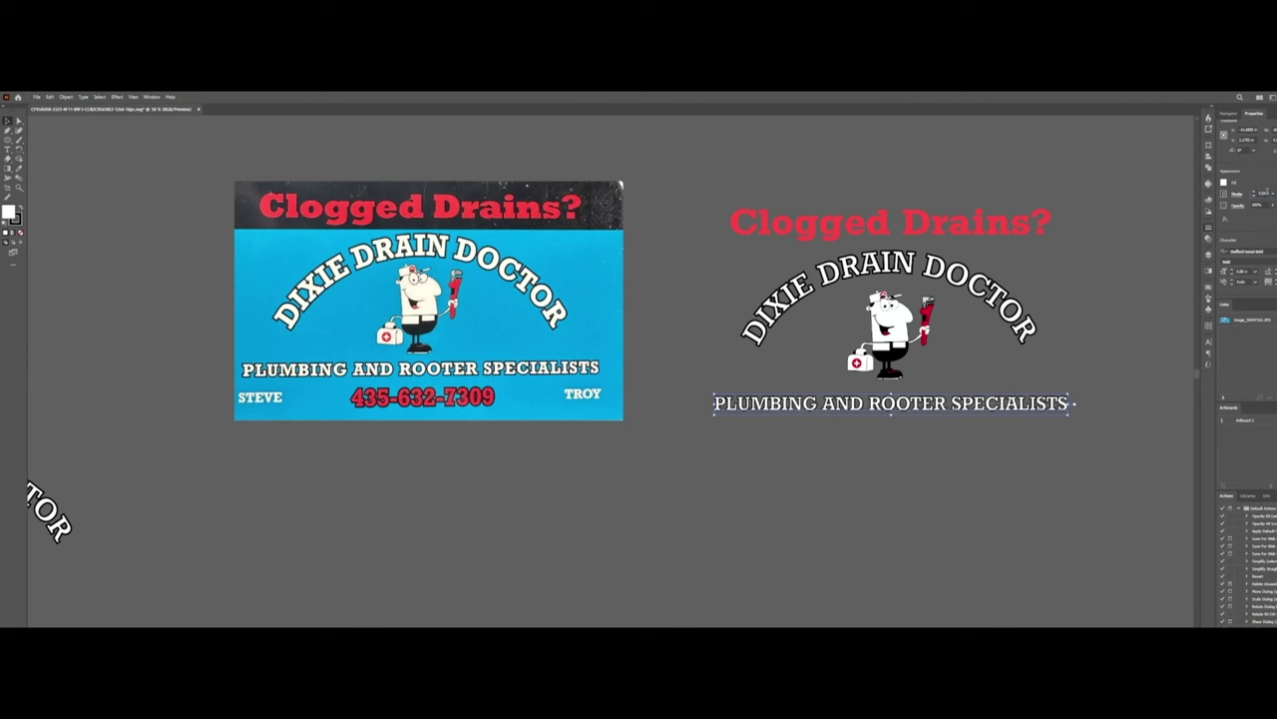
{"action": "left_click", "coordinate": [821, 168]}
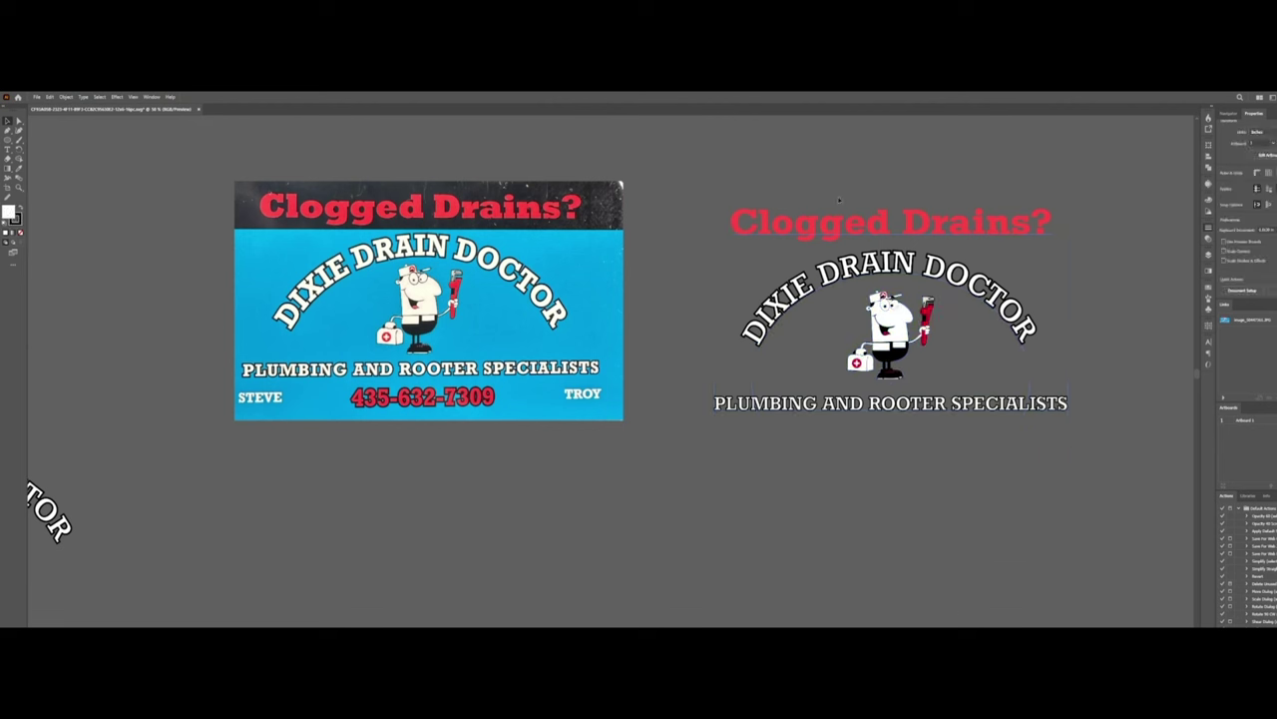
Step: Add the business phone number from the reference card as a separate text line below the card
{"action": "left_click", "coordinate": [961, 291]}
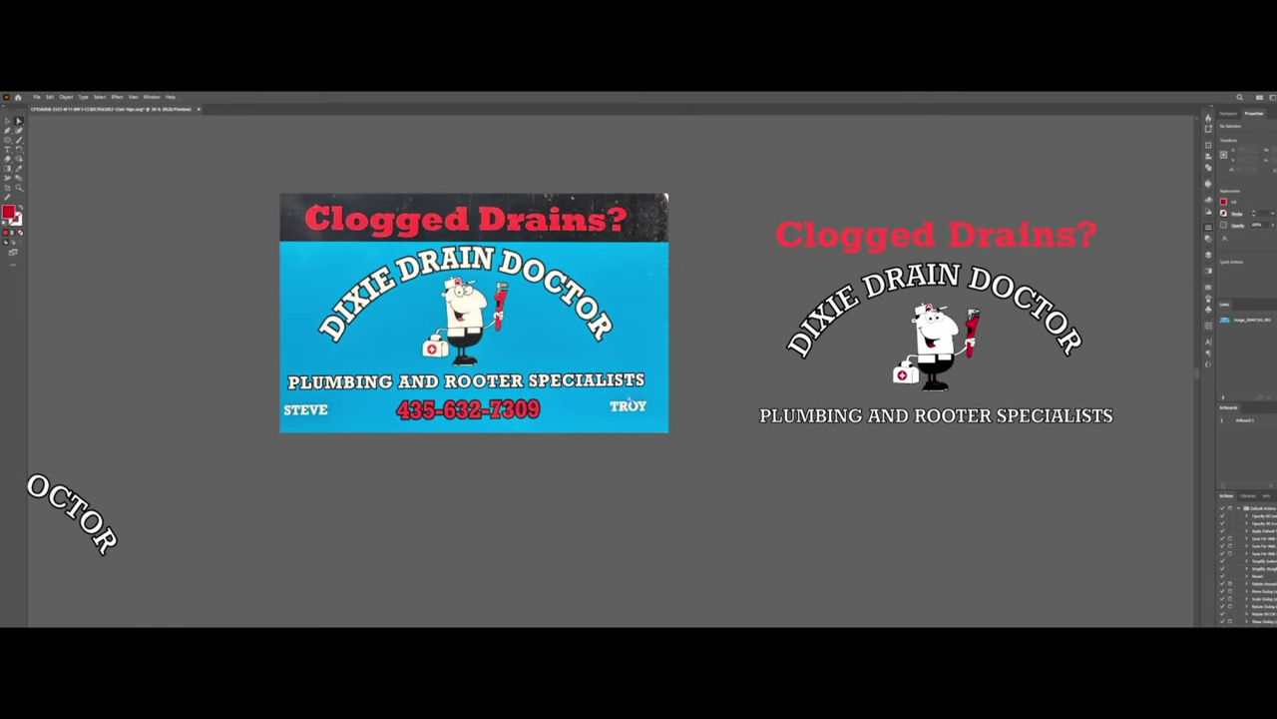
{"action": "left_click", "coordinate": [867, 296]}
{"action": "left_click", "coordinate": [758, 439]}
{"action": "left_click_drag", "start_coordinate": [769, 421], "coordinate": [566, 484]}
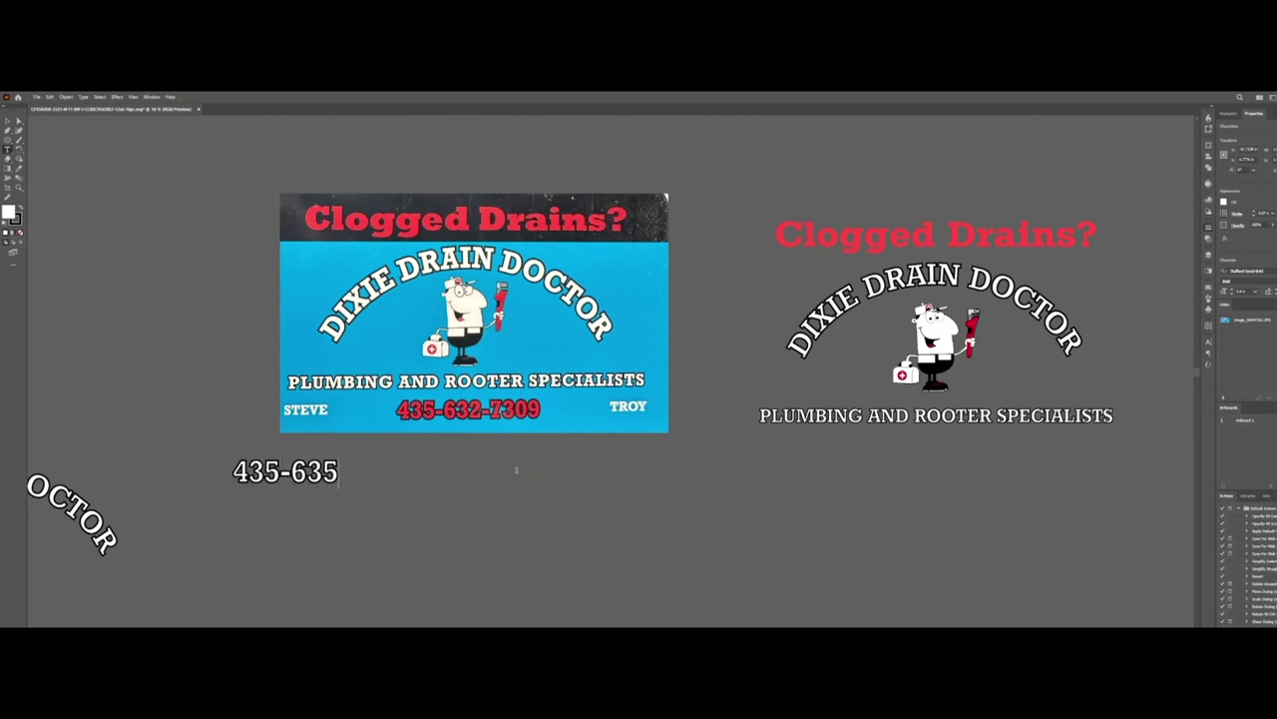
{"action": "type", "text": "7309"}
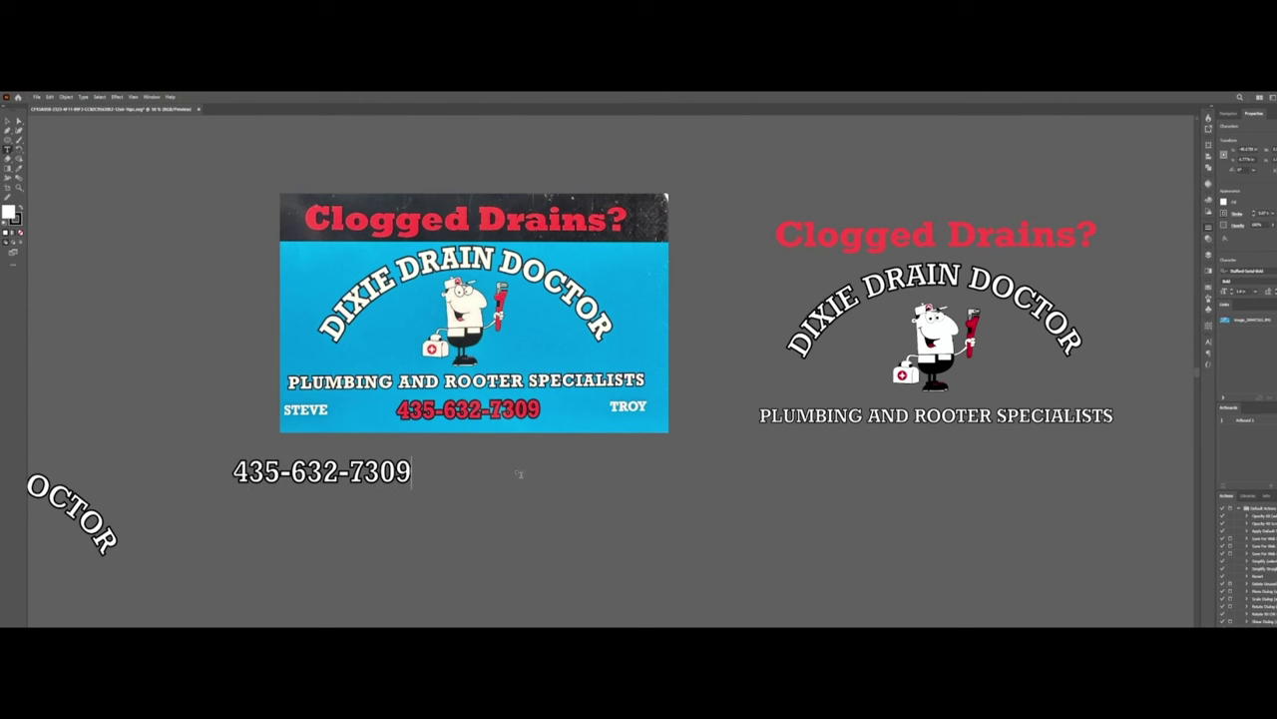
{"action": "key", "text": "Escape"}
Step: Tighten the phone number's letter spacing and move it under the matching number on the reference card
{"action": "scroll", "coordinate": [1247, 209], "scroll_direction": "down", "scroll_amount": 3}
{"action": "key", "text": "alt+Left"}
{"action": "key", "text": "alt+Left"}
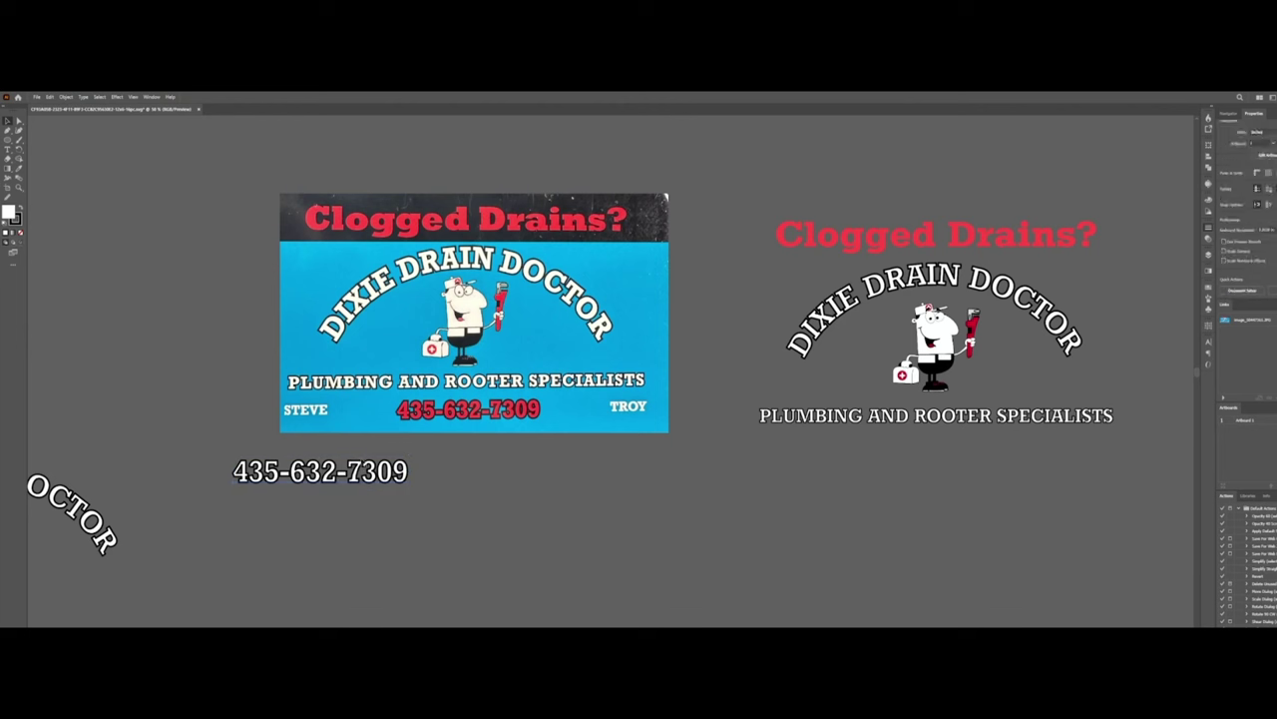
{"action": "left_click_drag", "start_coordinate": [320, 471], "coordinate": [462, 469]}
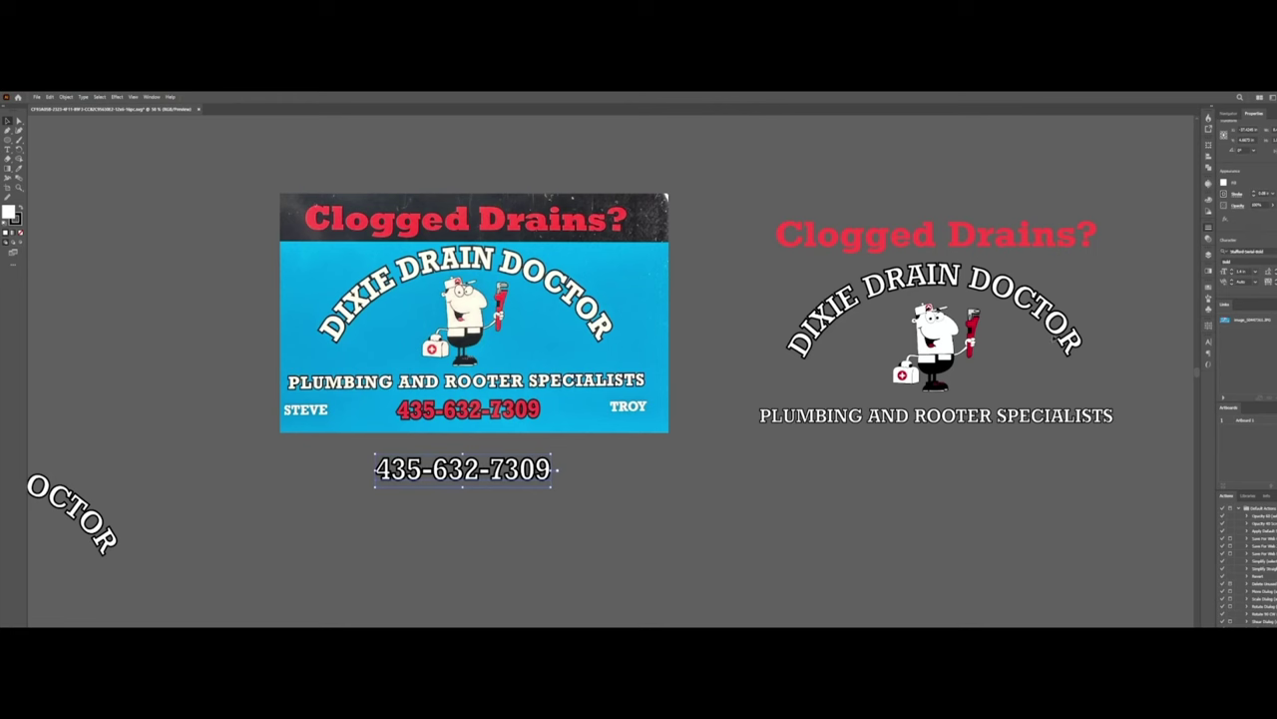
{"action": "key", "text": "i"}
{"action": "key", "text": "v"}
{"action": "left_click_drag", "start_coordinate": [462, 469], "coordinate": [486, 410]}
Step: Apply the headline's red style to the phone number and scale it to the width of the reference number
{"action": "key", "text": "i"}
{"action": "left_click", "coordinate": [789, 238]}
{"action": "key", "text": "v"}
{"action": "scroll", "coordinate": [554, 418], "scroll_direction": "up", "scroll_amount": 2}
{"action": "left_click_drag", "start_coordinate": [639, 444], "coordinate": [558, 429]}
{"action": "left_click_drag", "start_coordinate": [469, 400], "coordinate": [441, 400]}
{"action": "left_click_drag", "start_coordinate": [529, 427], "coordinate": [510, 519]}
{"action": "left_click", "coordinate": [1273, 254]}
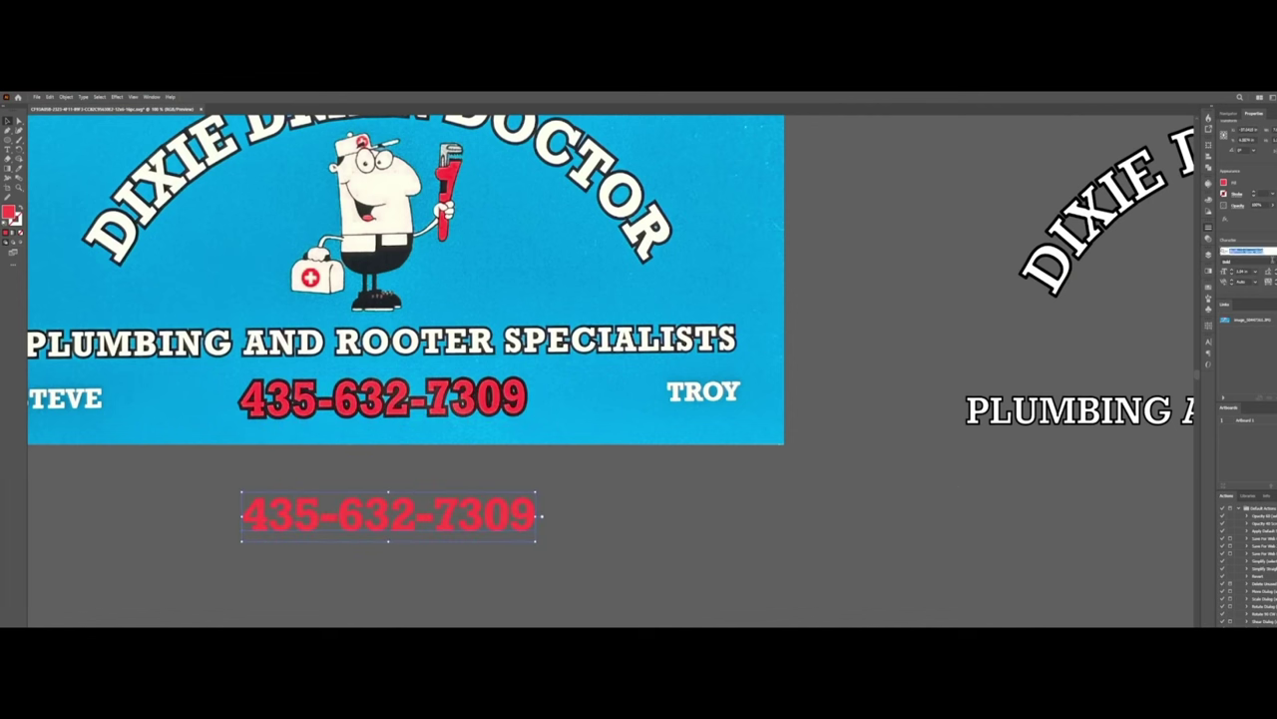
Step: Add a black stroke to the red phone number and adjust its weight to match the reference outline
{"action": "left_click", "coordinate": [1255, 191]}
{"action": "left_click", "coordinate": [1266, 194]}
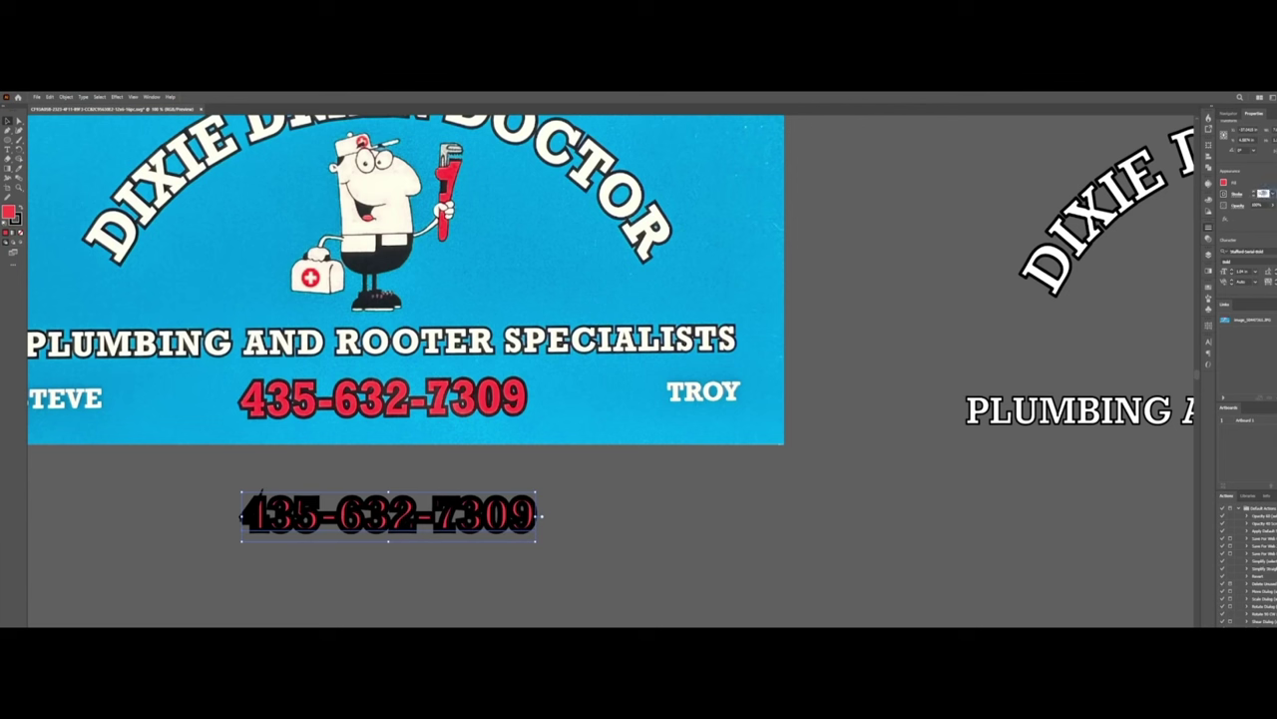
{"action": "key", "text": "Down"}
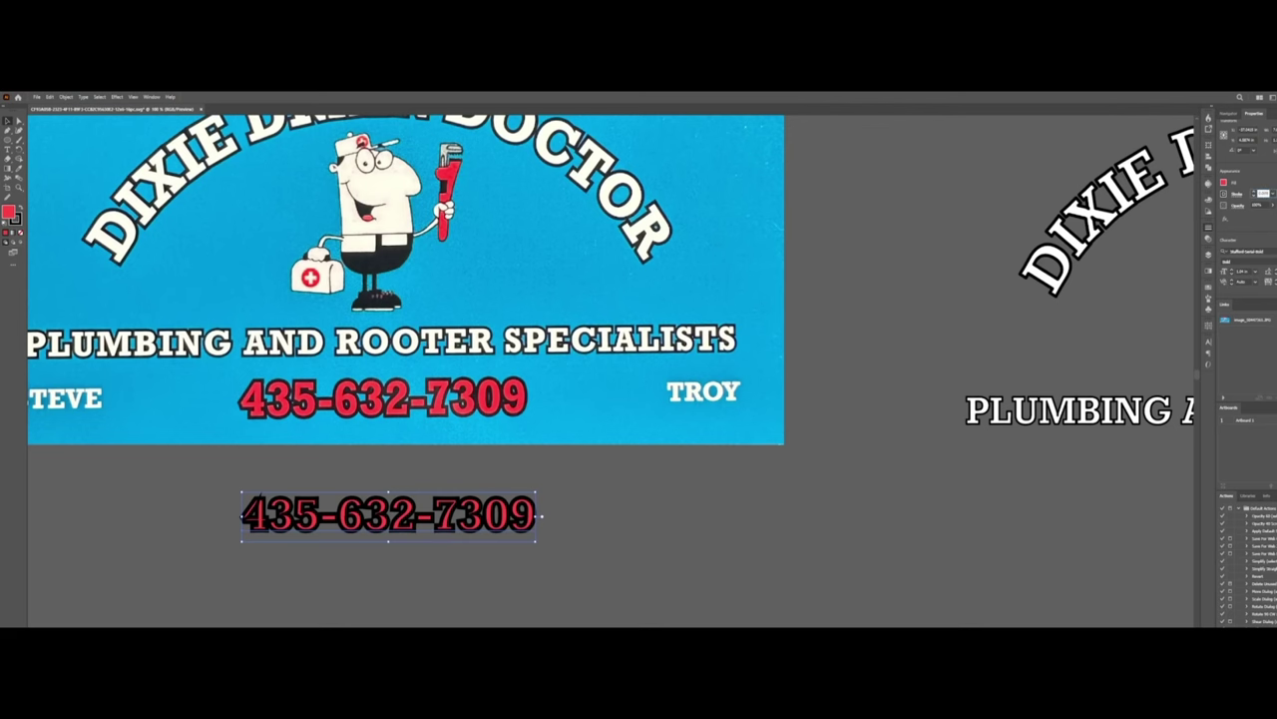
{"action": "key", "text": "Return"}
{"action": "left_click", "coordinate": [1265, 194]}
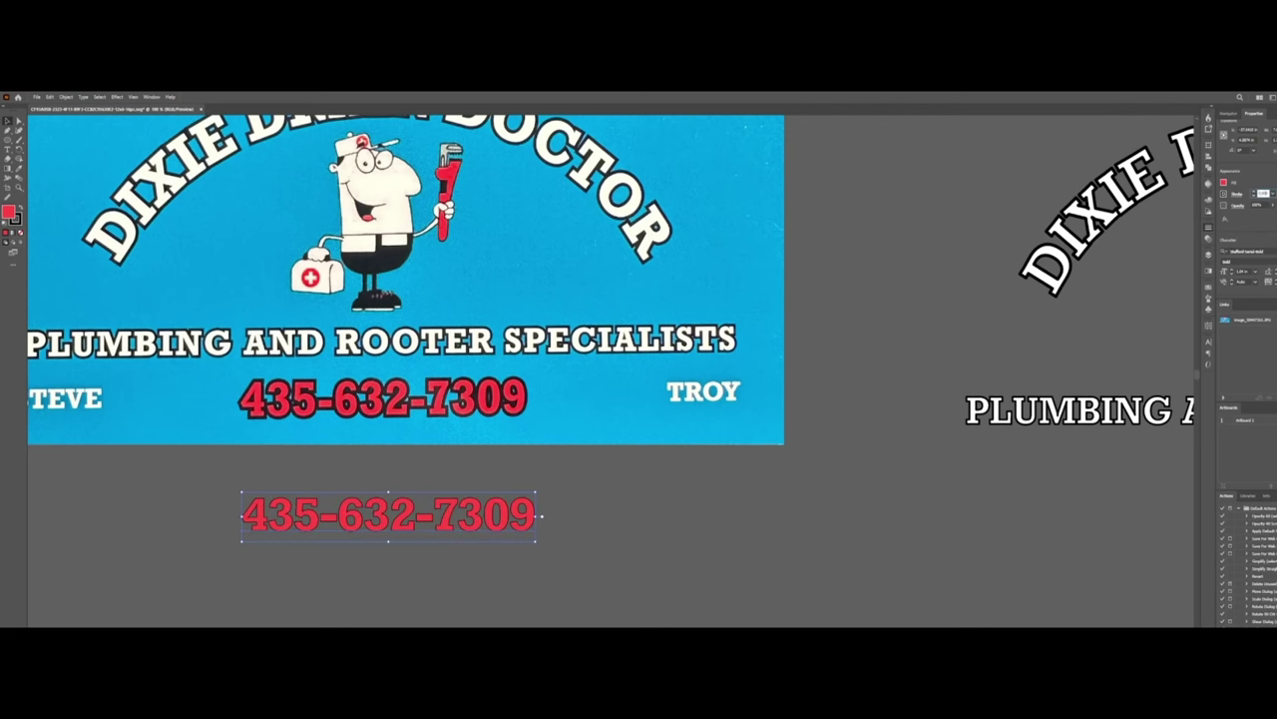
{"action": "key", "text": "Return"}
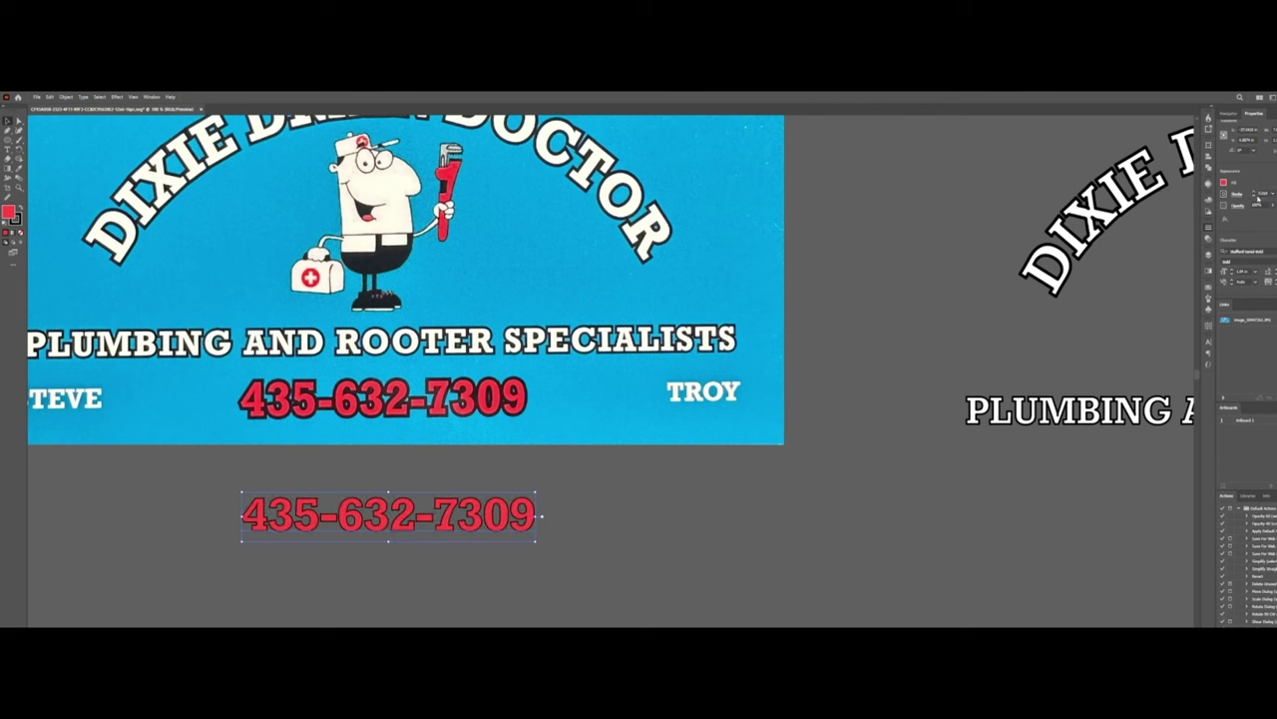
{"action": "left_click", "coordinate": [1263, 195]}
{"action": "key", "text": "Up"}
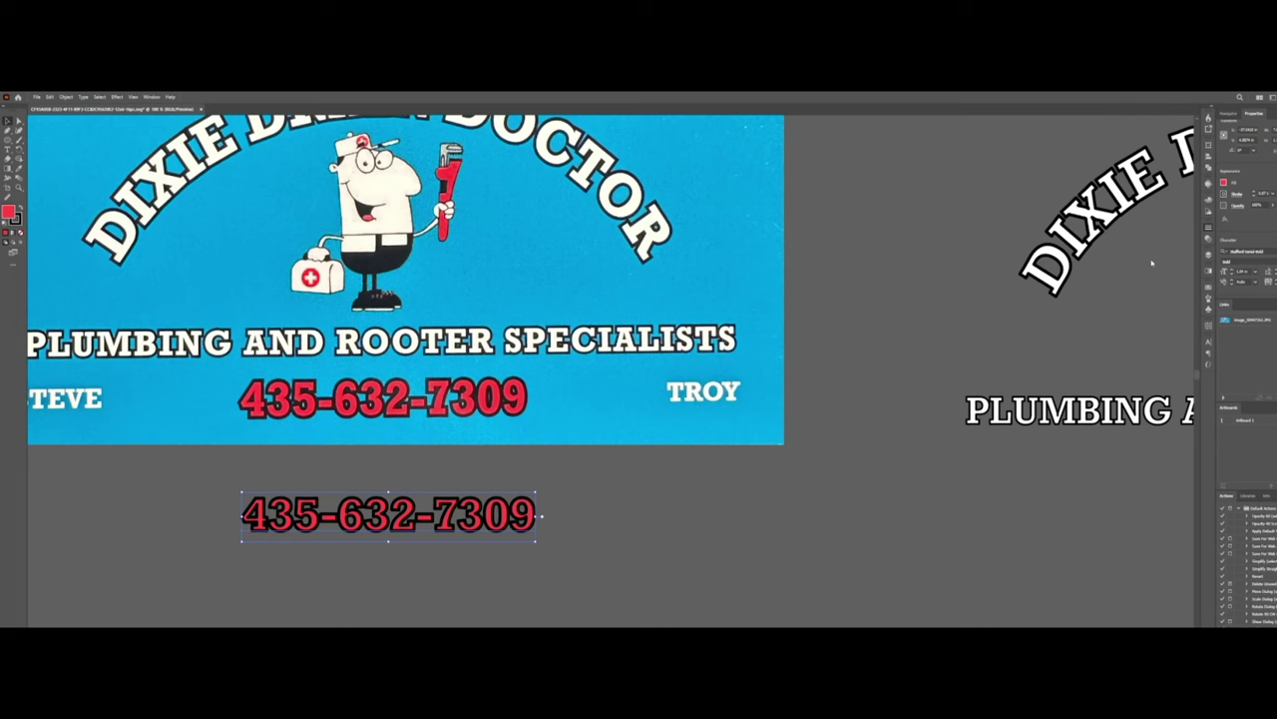
{"action": "left_click", "coordinate": [728, 524]}
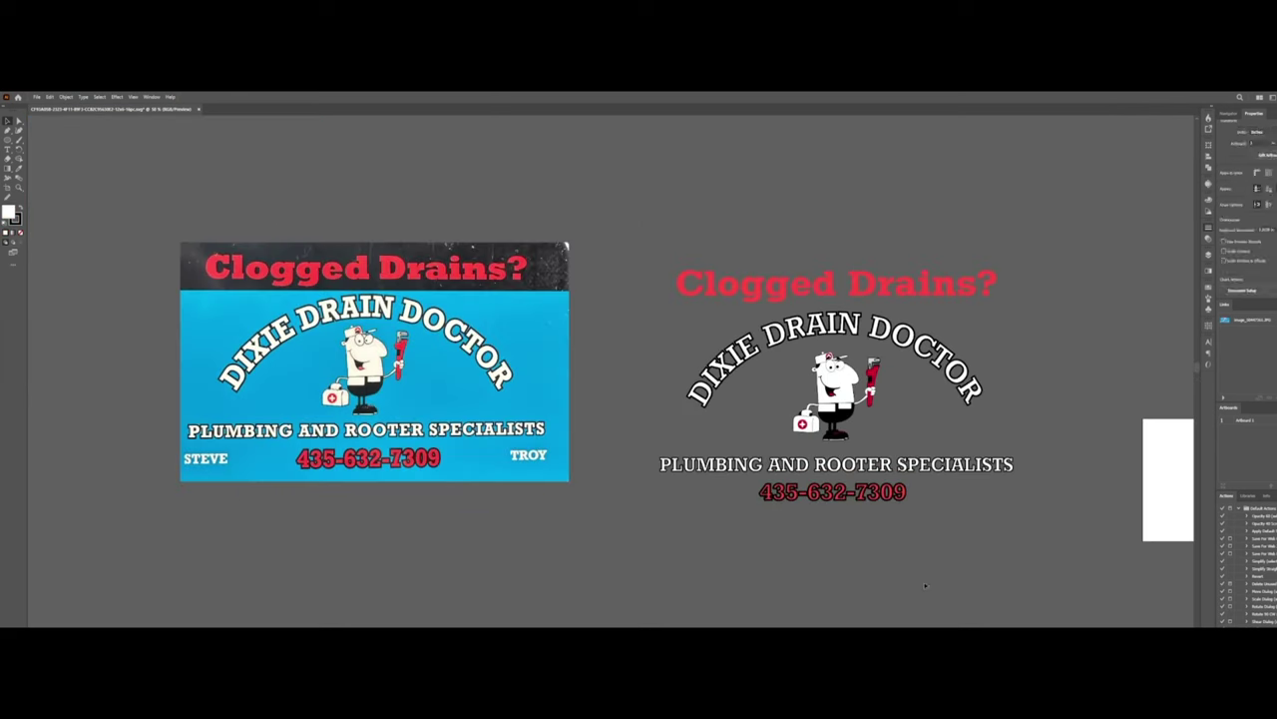
Step: Align all the recreated elements, including the phone number under the tagline, on a common centre
{"action": "left_click_drag", "start_coordinate": [918, 585], "coordinate": [638, 235]}
{"action": "left_click", "coordinate": [1237, 253]}
{"action": "left_click", "coordinate": [1112, 384]}
Step: Enlarge the phone number slightly and keep it centred with the rest of the recreated artwork
{"action": "left_click", "coordinate": [899, 493]}
{"action": "left_click_drag", "start_coordinate": [910, 504], "coordinate": [917, 509]}
{"action": "left_click", "coordinate": [933, 354]}
{"action": "left_click", "coordinate": [792, 229]}
{"action": "left_click_drag", "start_coordinate": [793, 229], "coordinate": [990, 545]}
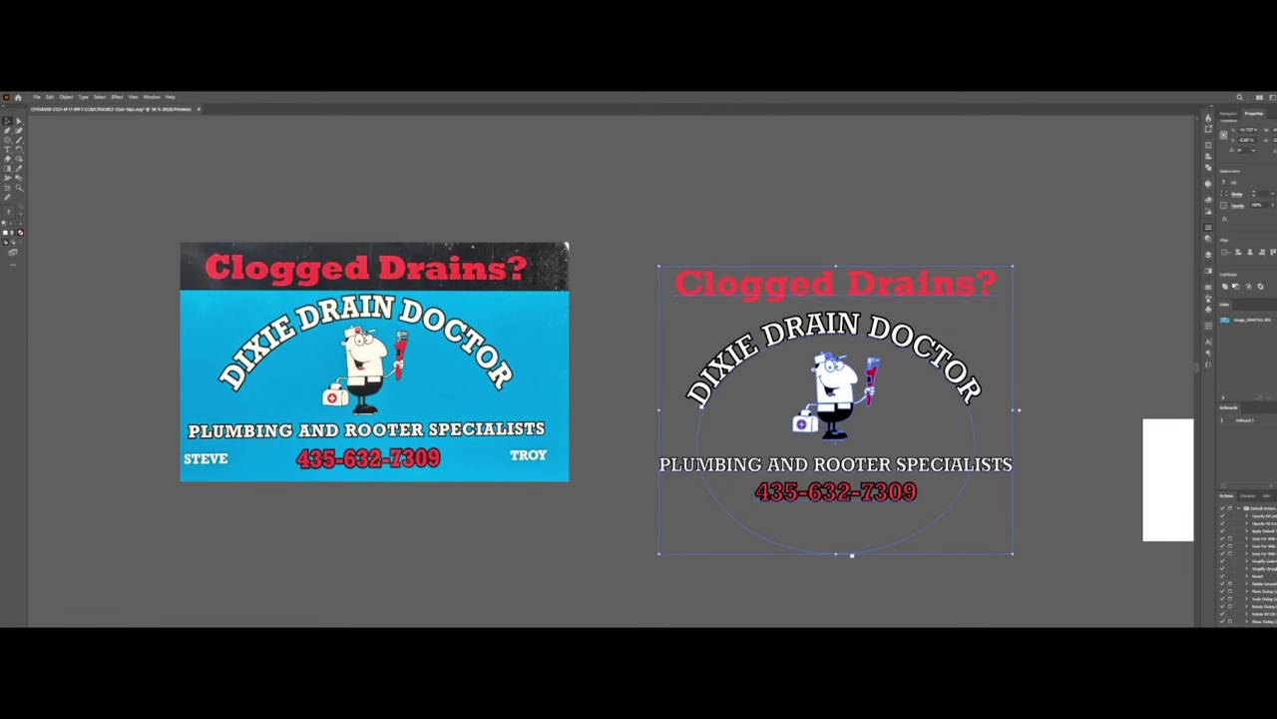
{"action": "left_click", "coordinate": [883, 227]}
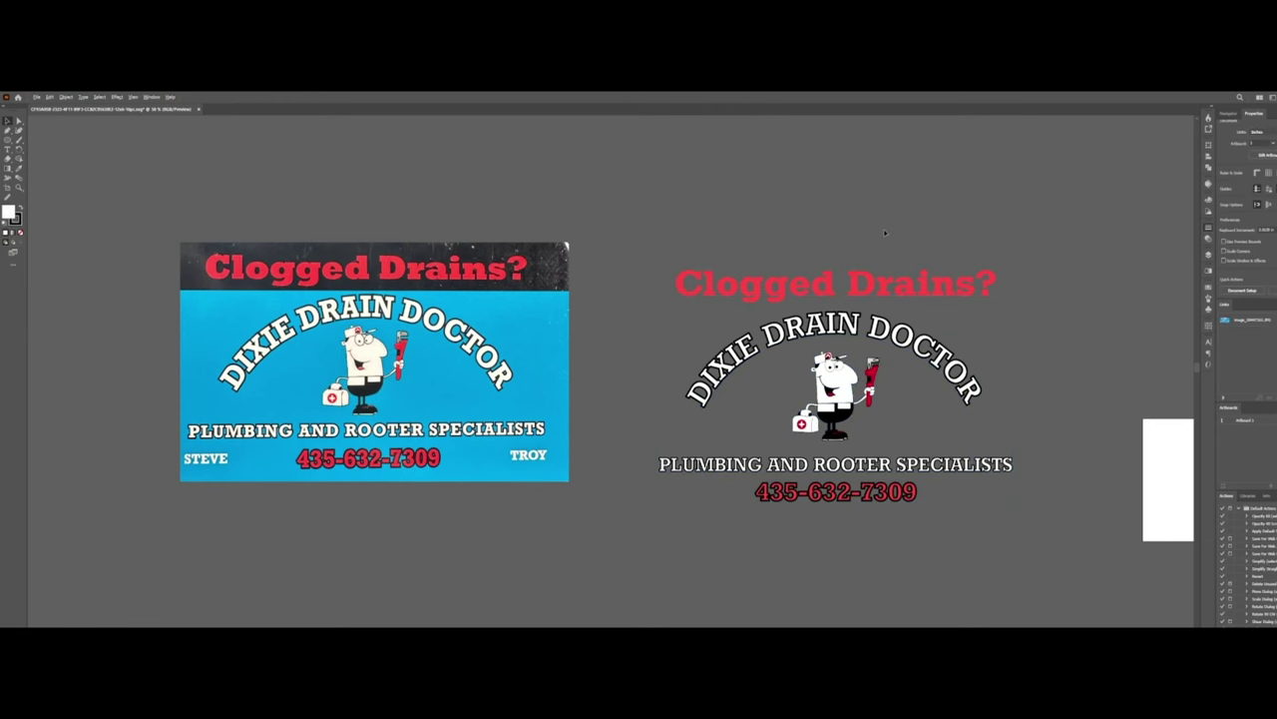
Step: Compare the recreated artwork with the reference card at different magnifications
{"action": "scroll", "coordinate": [884, 232], "scroll_direction": "up", "scroll_amount": 2}
{"action": "scroll", "coordinate": [889, 232], "scroll_direction": "down", "scroll_amount": 5}
{"action": "scroll", "coordinate": [798, 250], "scroll_direction": "up", "scroll_amount": 3}
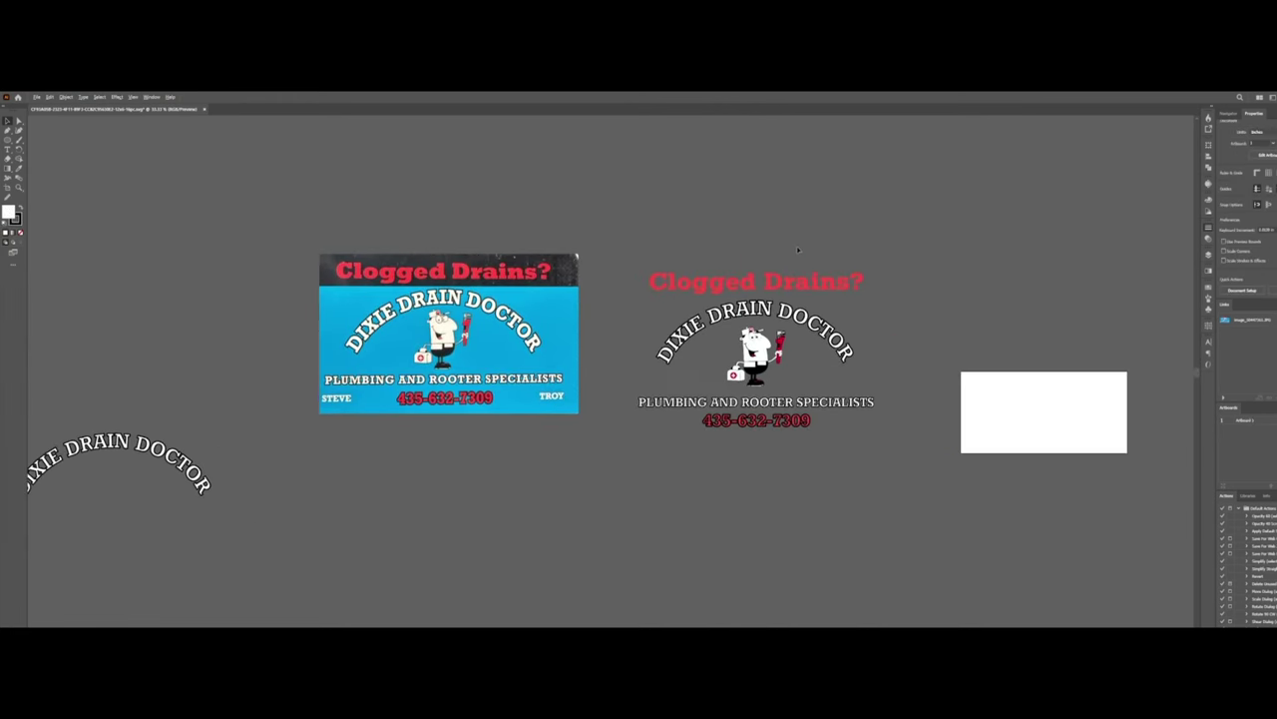
{"action": "scroll", "coordinate": [798, 250], "scroll_direction": "up", "scroll_amount": 2}
{"action": "scroll", "coordinate": [795, 446], "scroll_direction": "up", "scroll_amount": 3}
{"action": "scroll", "coordinate": [814, 427], "scroll_direction": "down", "scroll_amount": 3}
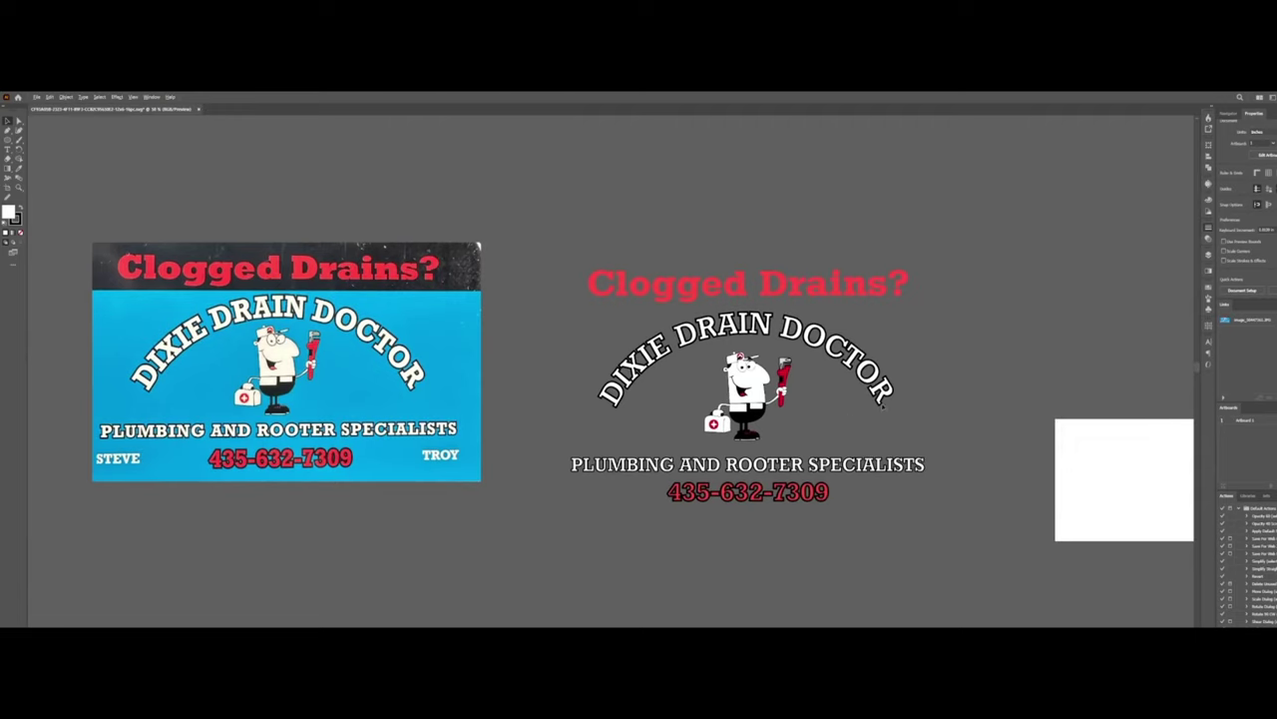
{"action": "left_click_drag", "start_coordinate": [970, 367], "coordinate": [917, 371]}
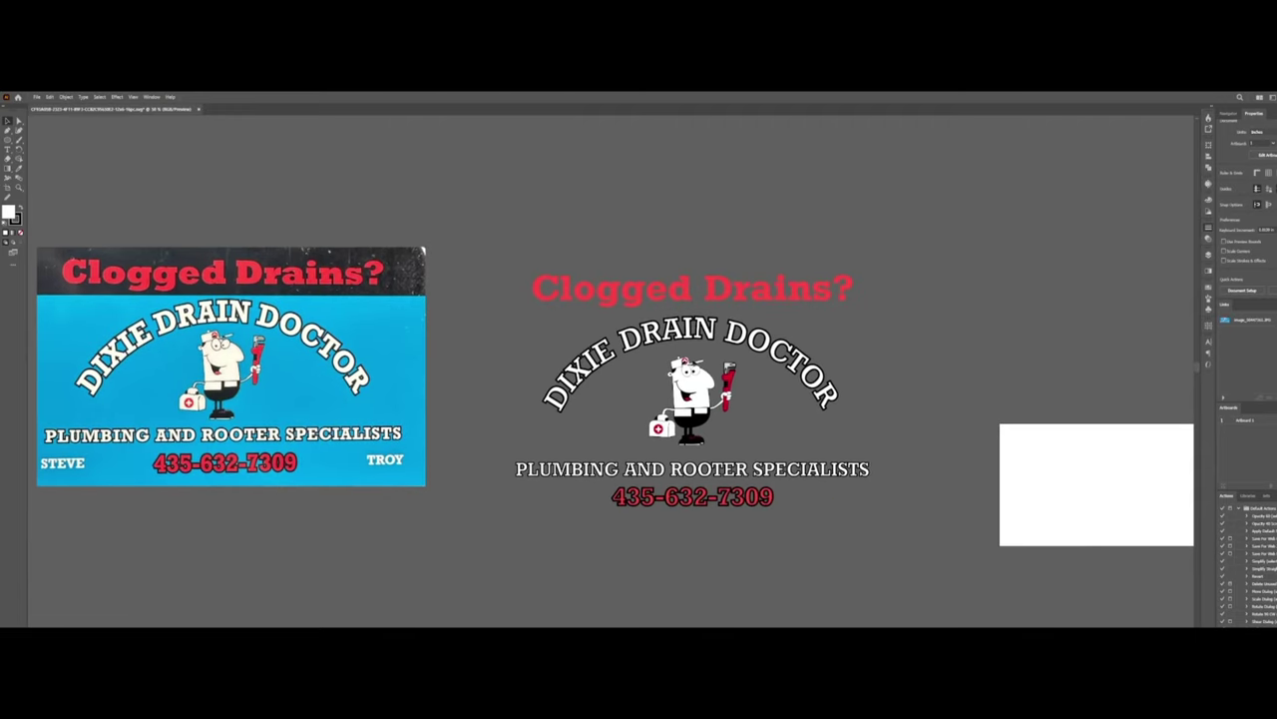
{"action": "left_click", "coordinate": [925, 388]}
{"action": "key", "text": "ctrl+z"}
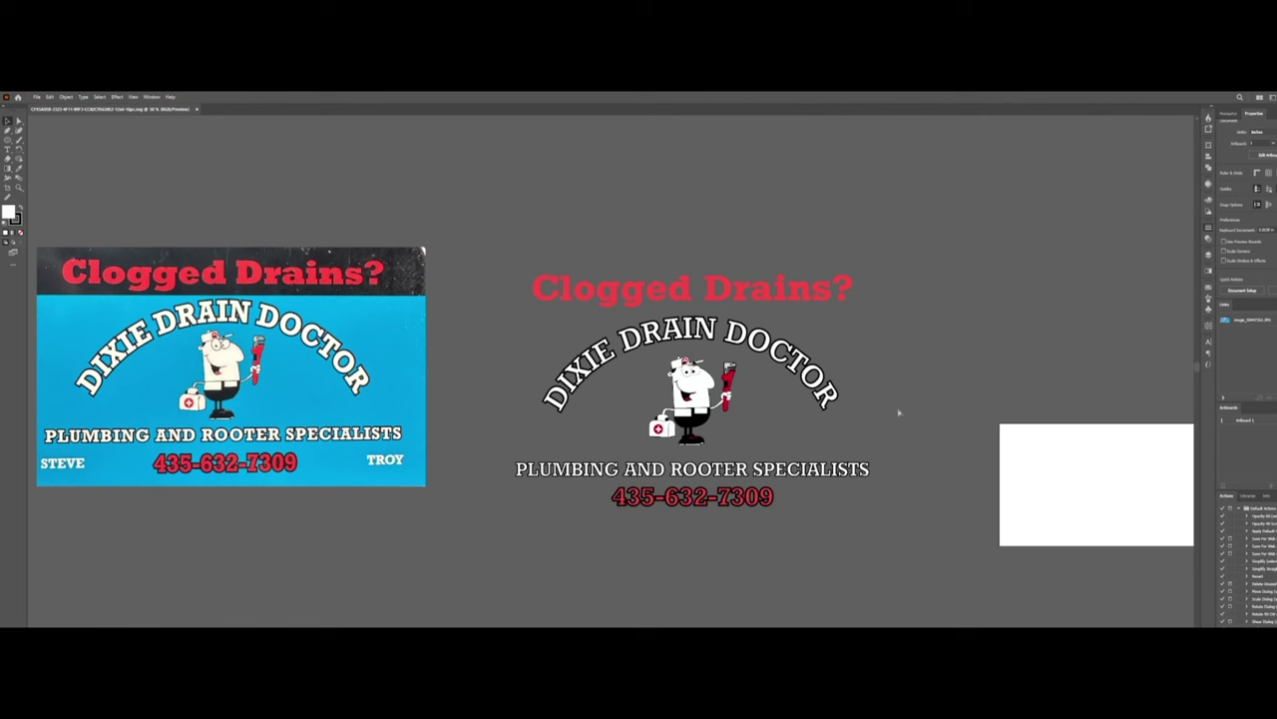